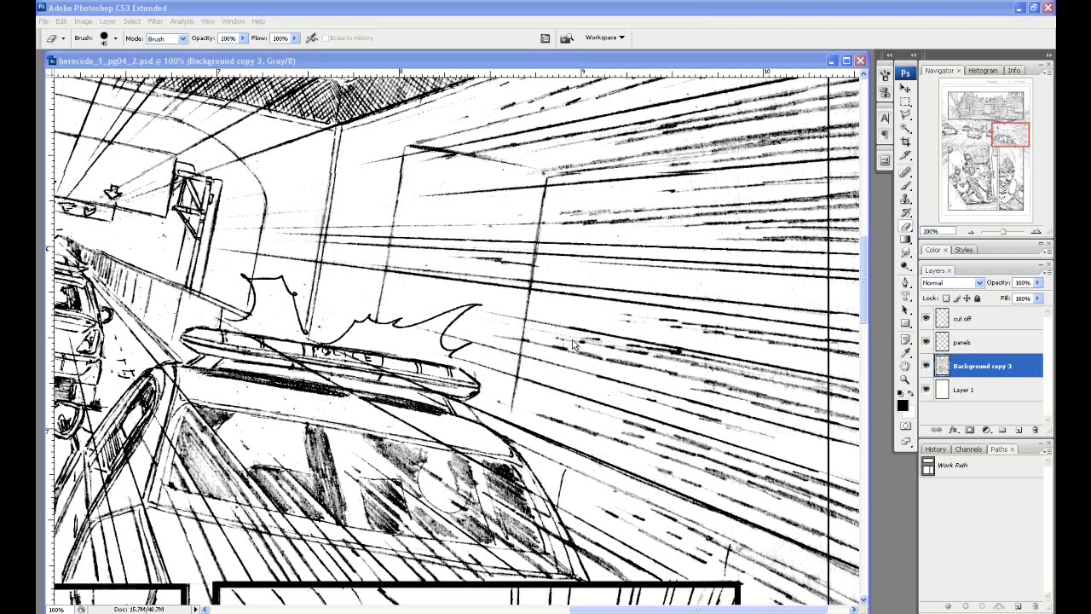
Erase the stray lines inside the flare above the centre police car's light bar with a 15 px eraser.
{"action": "left_click", "coordinate": [498, 6]}
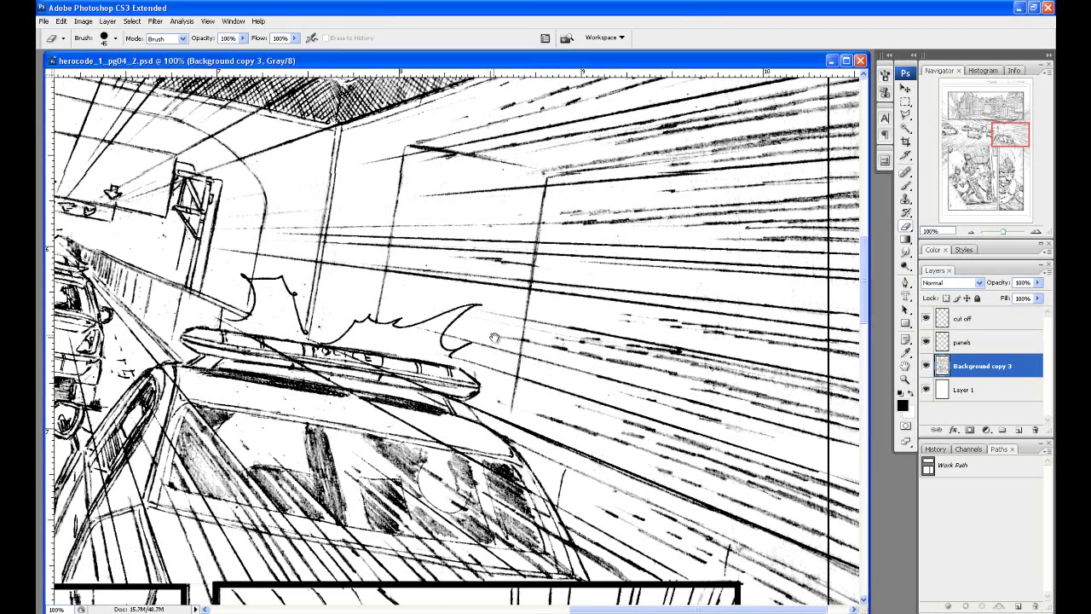
{"action": "mouse_move", "coordinate": [409, 365]}
{"action": "left_mouse_down"}
{"action": "mouse_move", "coordinate": [483, 339]}
{"action": "mouse_move", "coordinate": [524, 359]}
{"action": "mouse_move", "coordinate": [483, 342]}
{"action": "left_mouse_up"}
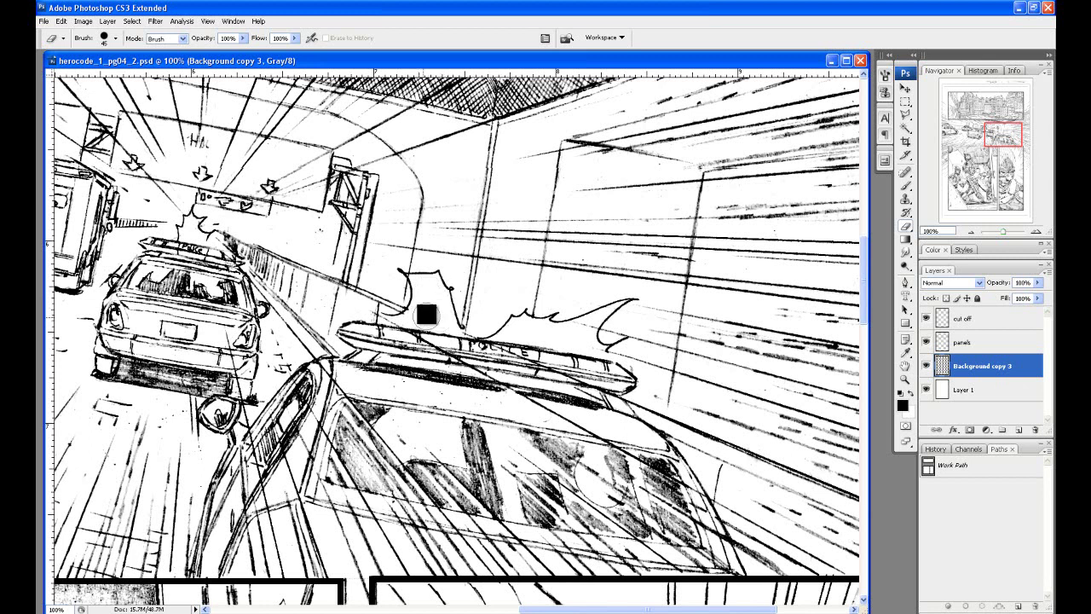
{"action": "mouse_move", "coordinate": [167, 288]}
{"action": "left_mouse_down"}
{"action": "mouse_move", "coordinate": [315, 277]}
{"action": "mouse_move", "coordinate": [349, 309]}
{"action": "mouse_move", "coordinate": [546, 329]}
{"action": "left_mouse_up"}
{"action": "left_click_drag", "start_coordinate": [340, 296], "coordinate": [535, 340]}
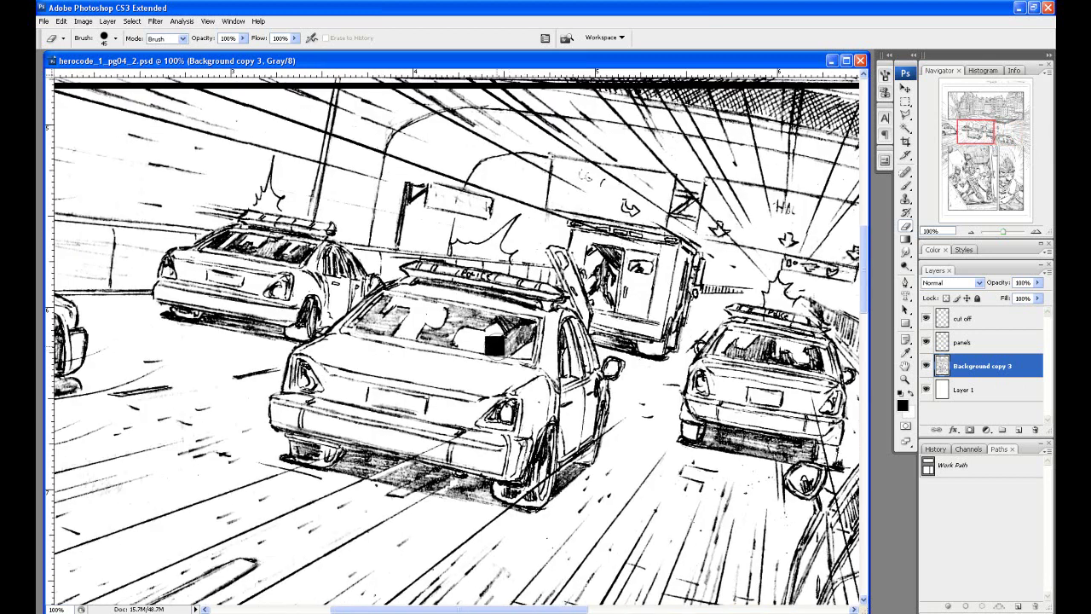
{"action": "left_click_drag", "start_coordinate": [533, 400], "coordinate": [527, 350]}
{"action": "left_click_drag", "start_coordinate": [497, 265], "coordinate": [498, 271]}
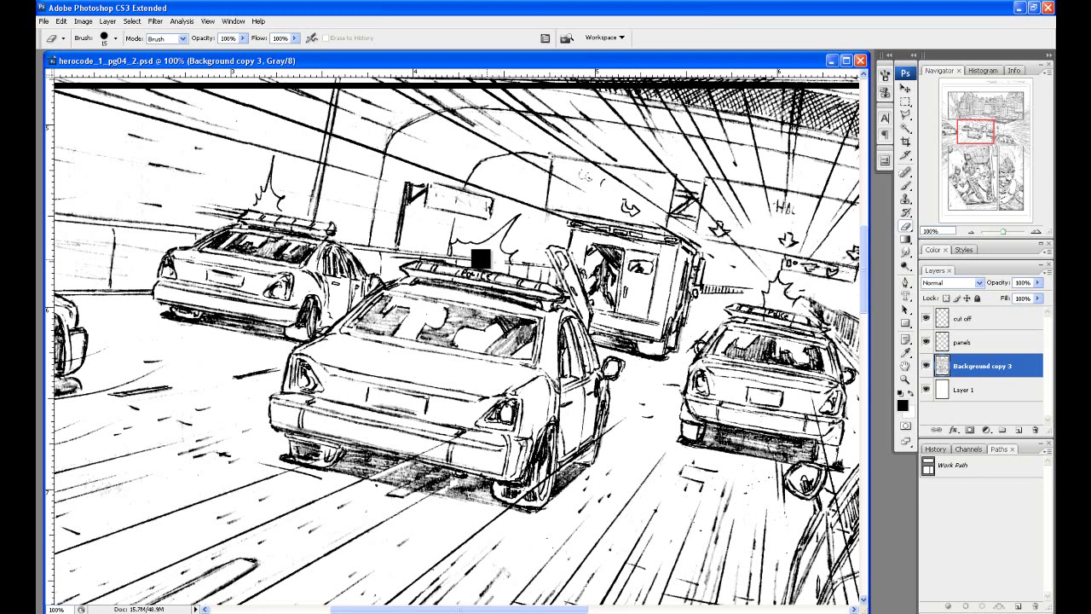
{"action": "left_click_drag", "start_coordinate": [479, 258], "coordinate": [468, 259]}
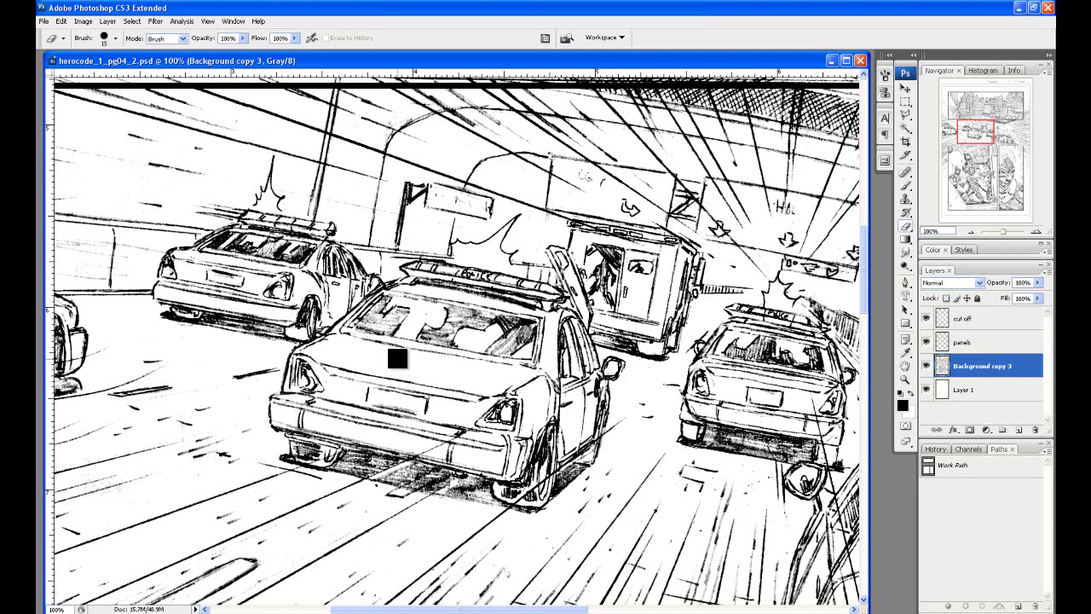
{"action": "left_click_drag", "start_coordinate": [415, 373], "coordinate": [439, 366]}
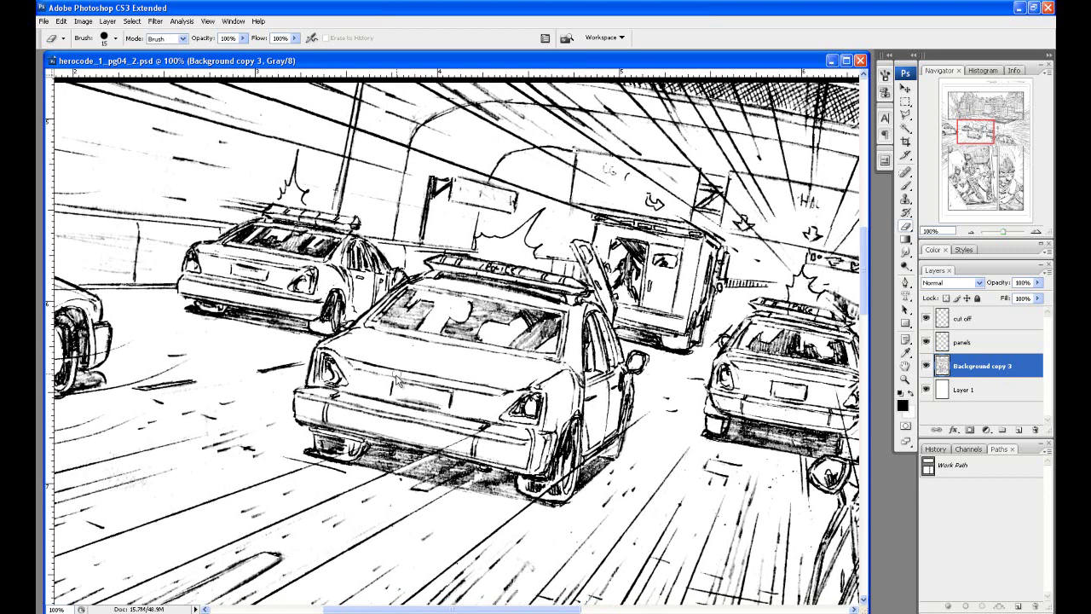
Switch to Firefox and view the enlarged cover of The DC Comics Guide to Digitally Drawing Comics on Amazon.
{"action": "left_click", "coordinate": [407, 612]}
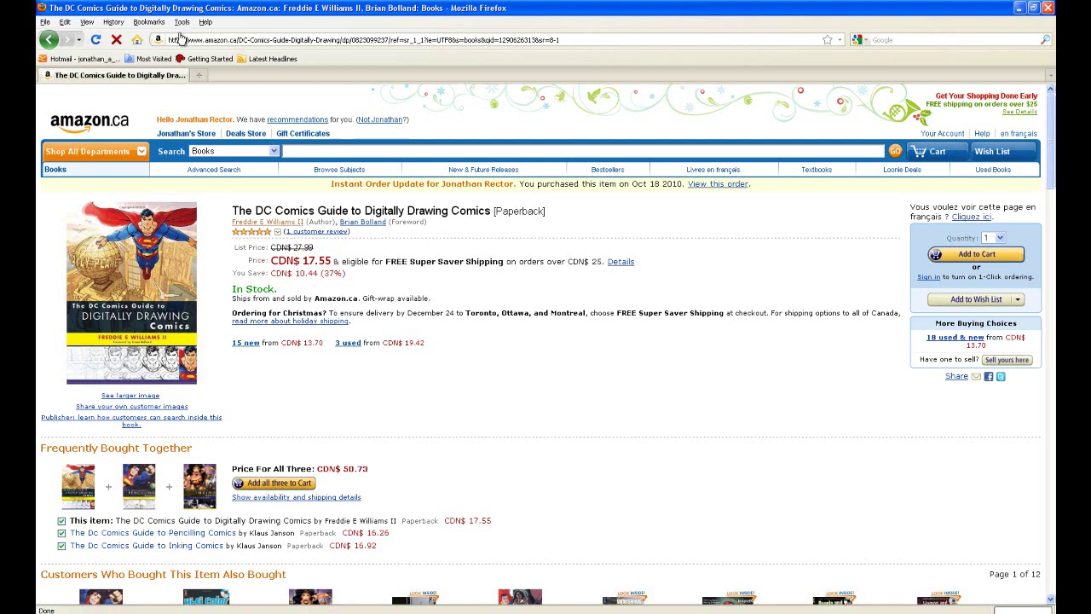
{"action": "left_click_drag", "start_coordinate": [300, 264], "coordinate": [392, 280]}
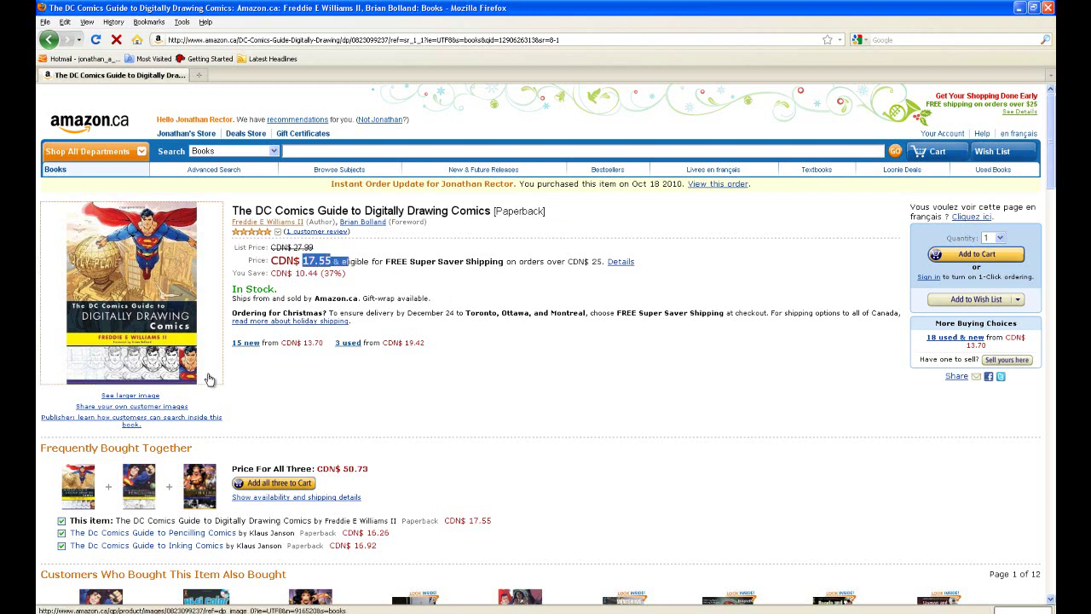
{"action": "left_click", "coordinate": [173, 378]}
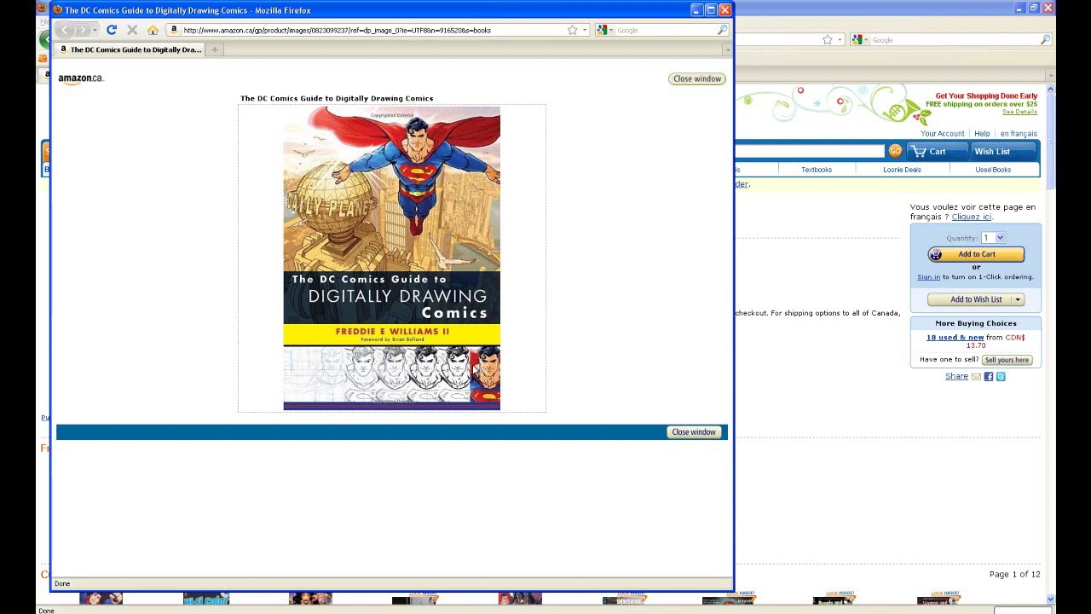
{"action": "left_click", "coordinate": [724, 10]}
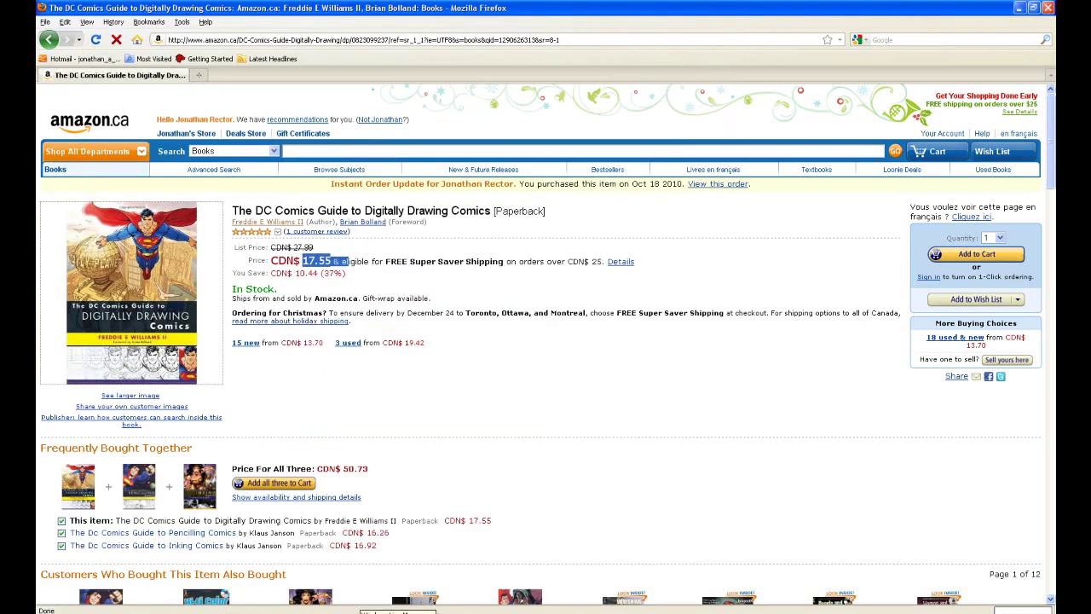
Switch back to Photoshop and erase the scribbles inside the blank road sign behind the centre police car.
{"action": "left_click", "coordinate": [187, 612]}
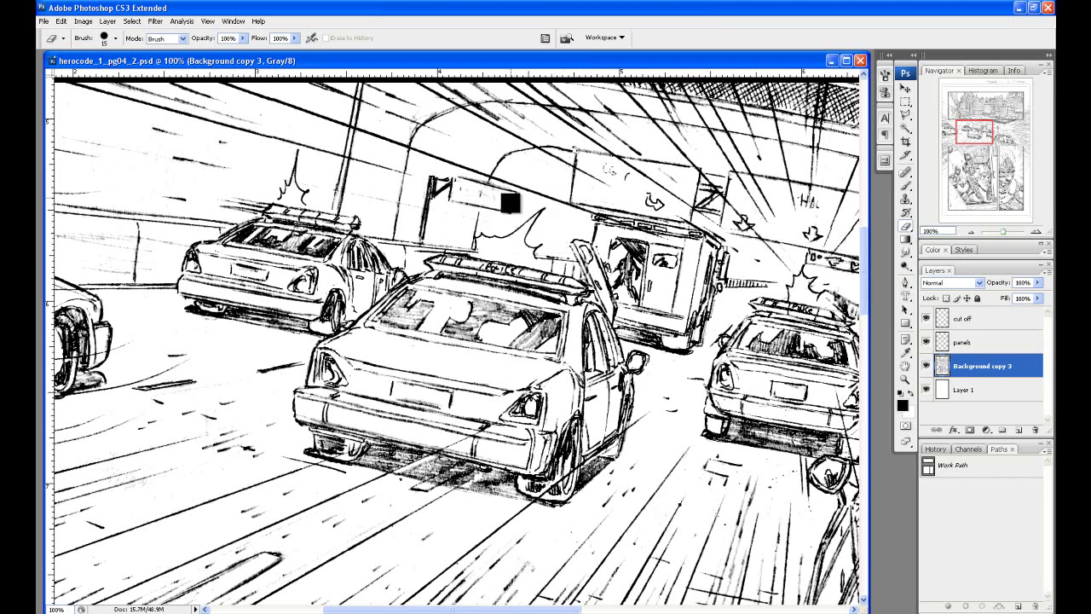
{"action": "mouse_move", "coordinate": [509, 202]}
{"action": "left_mouse_down"}
{"action": "mouse_move", "coordinate": [460, 188]}
{"action": "mouse_move", "coordinate": [510, 198]}
{"action": "mouse_move", "coordinate": [499, 207]}
{"action": "mouse_move", "coordinate": [456, 181]}
{"action": "left_mouse_up"}
{"action": "left_click_drag", "start_coordinate": [426, 341], "coordinate": [456, 338]}
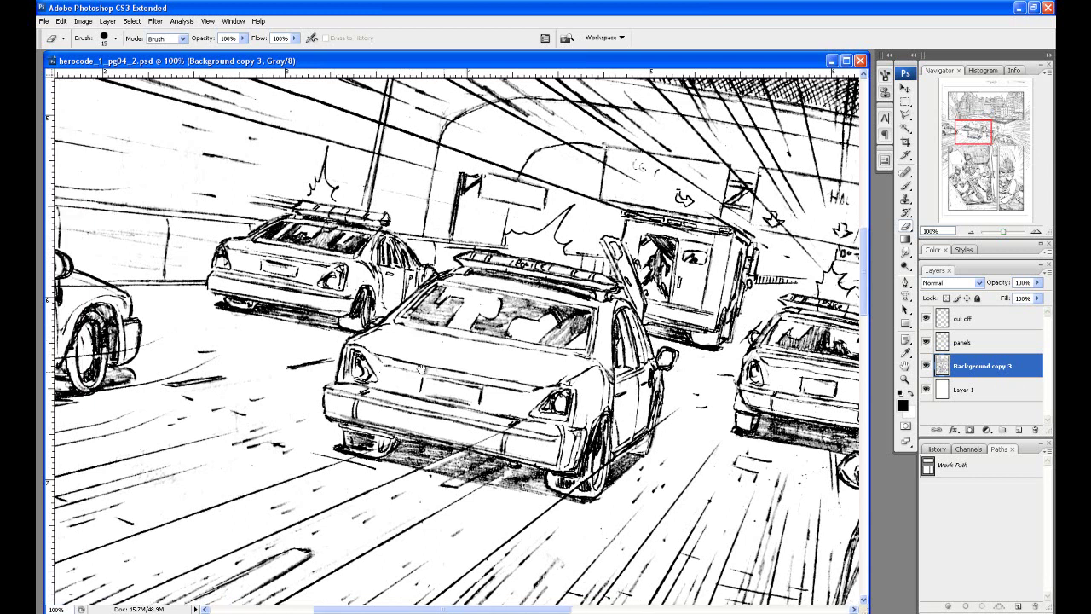
Clean up the front wheel and wheel arch of the leftmost police car with a 5 px eraser.
{"action": "left_click_drag", "start_coordinate": [305, 352], "coordinate": [418, 369]}
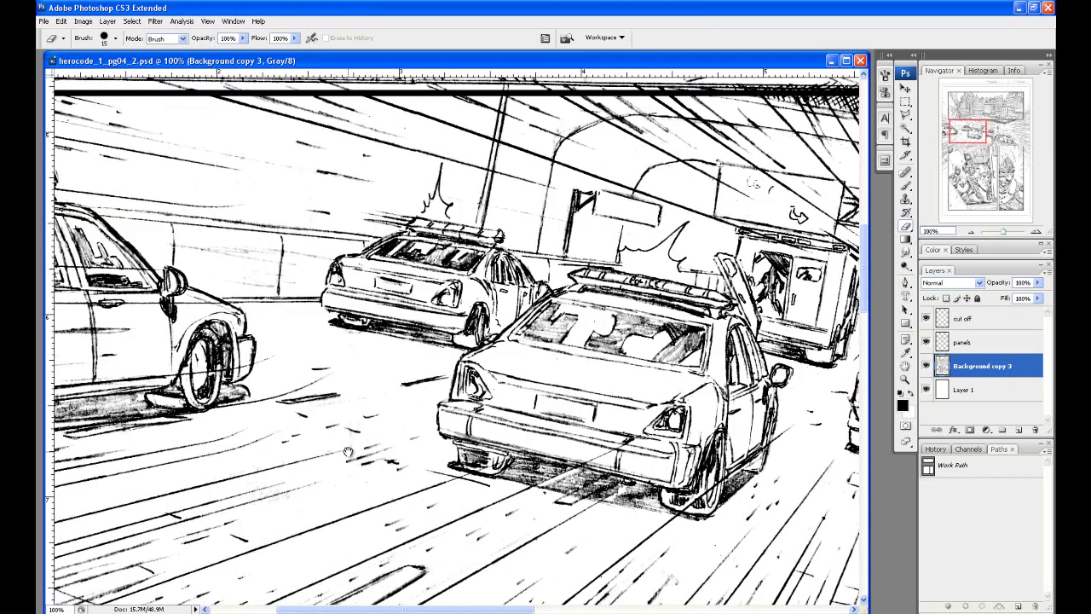
{"action": "left_click_drag", "start_coordinate": [396, 416], "coordinate": [490, 443]}
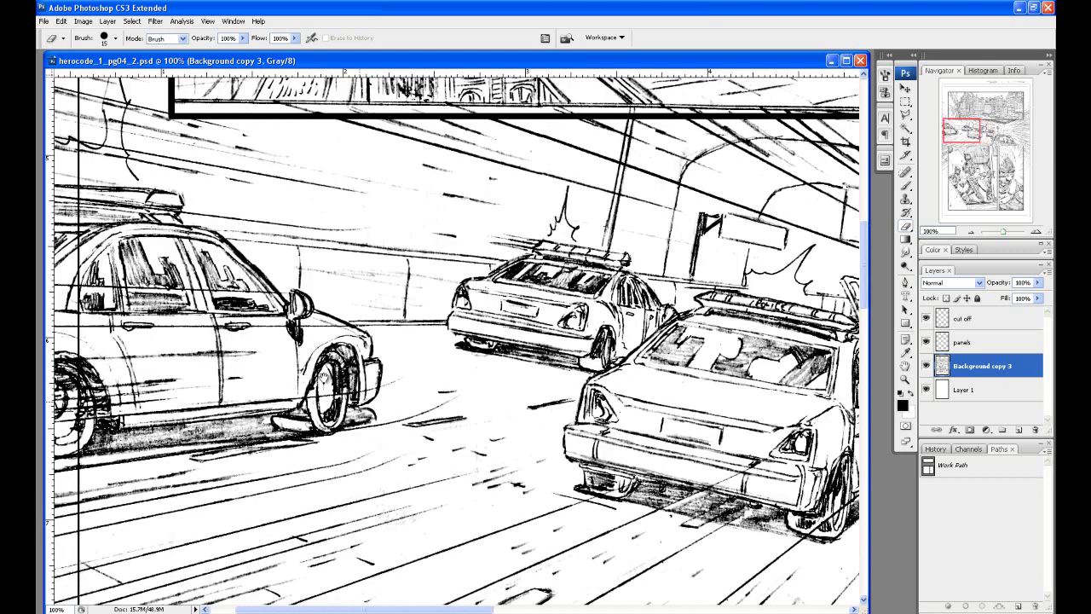
{"action": "left_click_drag", "start_coordinate": [238, 374], "coordinate": [339, 378]}
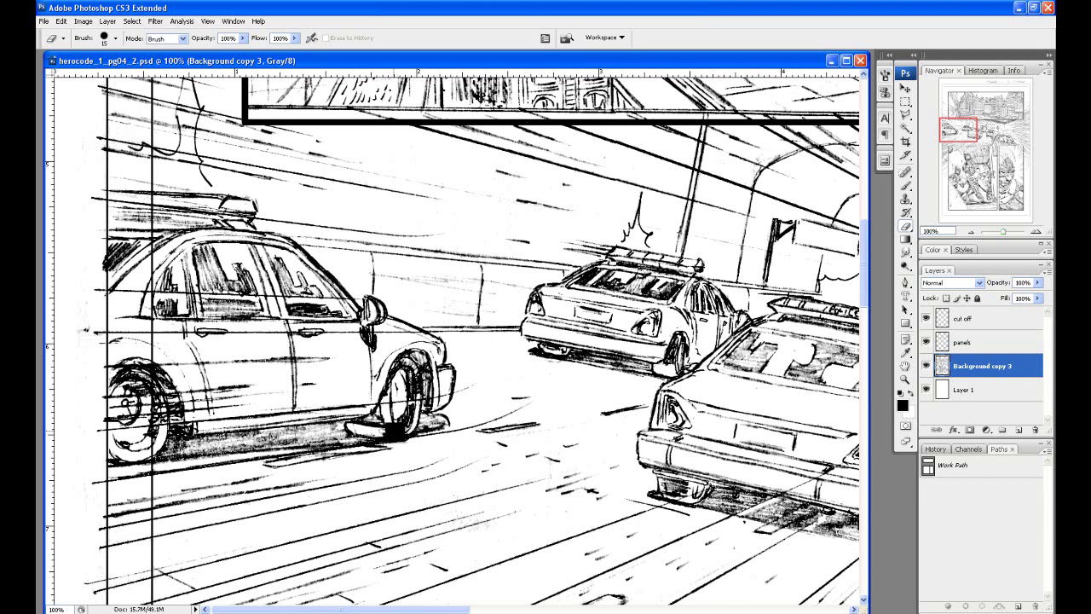
{"action": "left_click", "coordinate": [398, 434]}
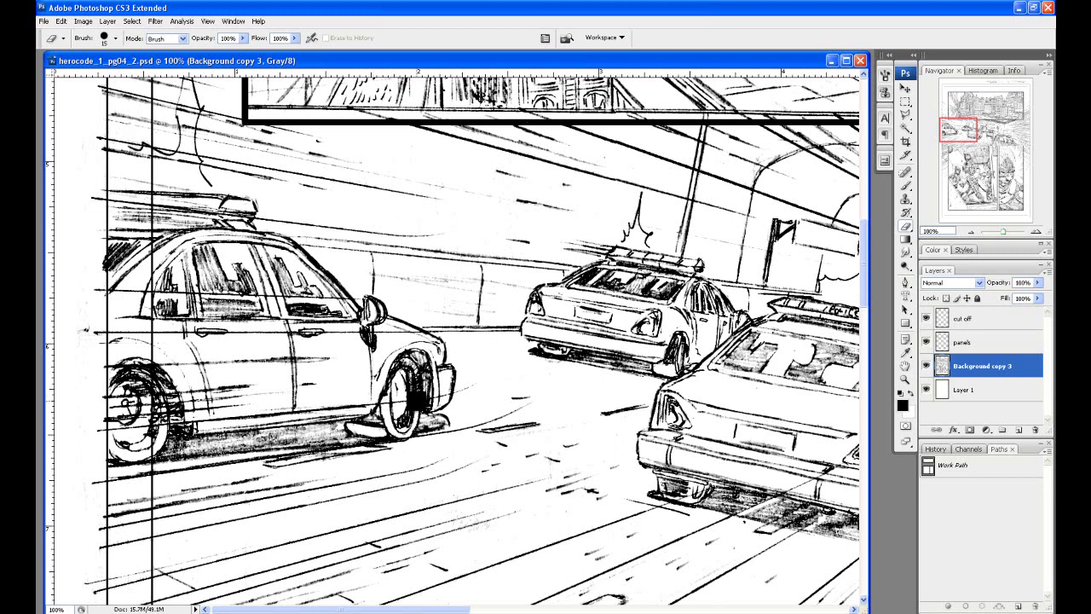
{"action": "key", "text": "bracketleft"}
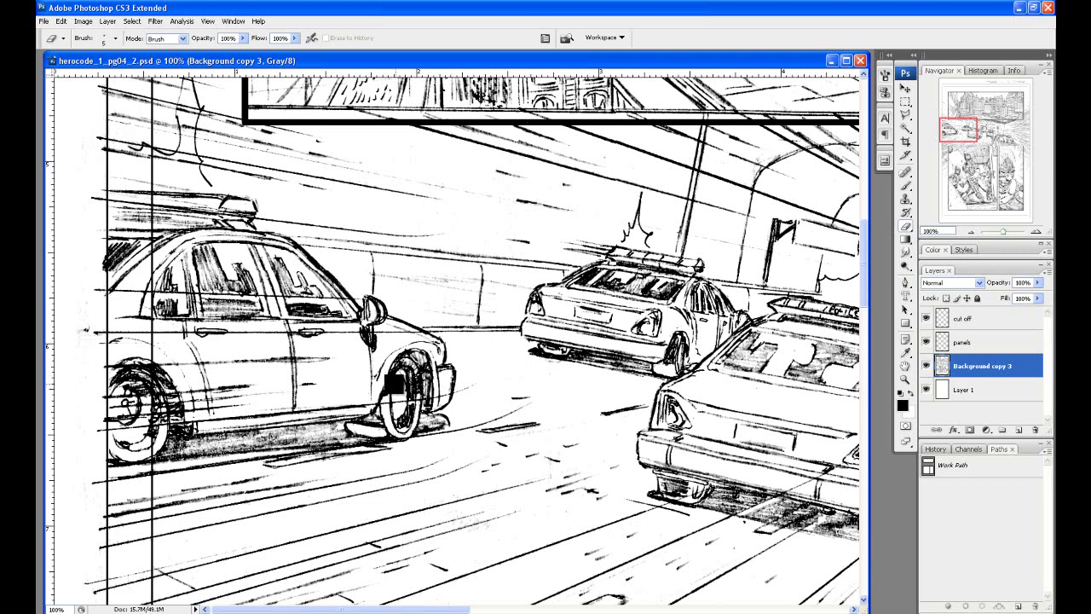
{"action": "left_click_drag", "start_coordinate": [398, 392], "coordinate": [400, 373]}
{"action": "left_click_drag", "start_coordinate": [405, 385], "coordinate": [404, 393]}
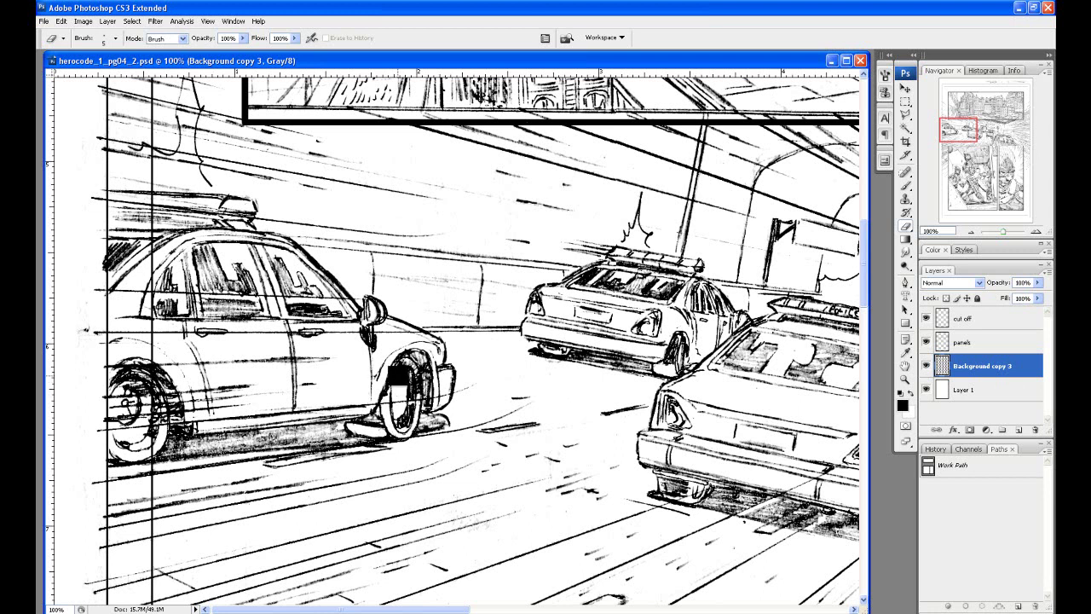
{"action": "mouse_move", "coordinate": [401, 392]}
{"action": "left_mouse_down"}
{"action": "mouse_move", "coordinate": [402, 381]}
{"action": "mouse_move", "coordinate": [429, 392]}
{"action": "mouse_move", "coordinate": [434, 355]}
{"action": "mouse_move", "coordinate": [420, 341]}
{"action": "left_mouse_up"}
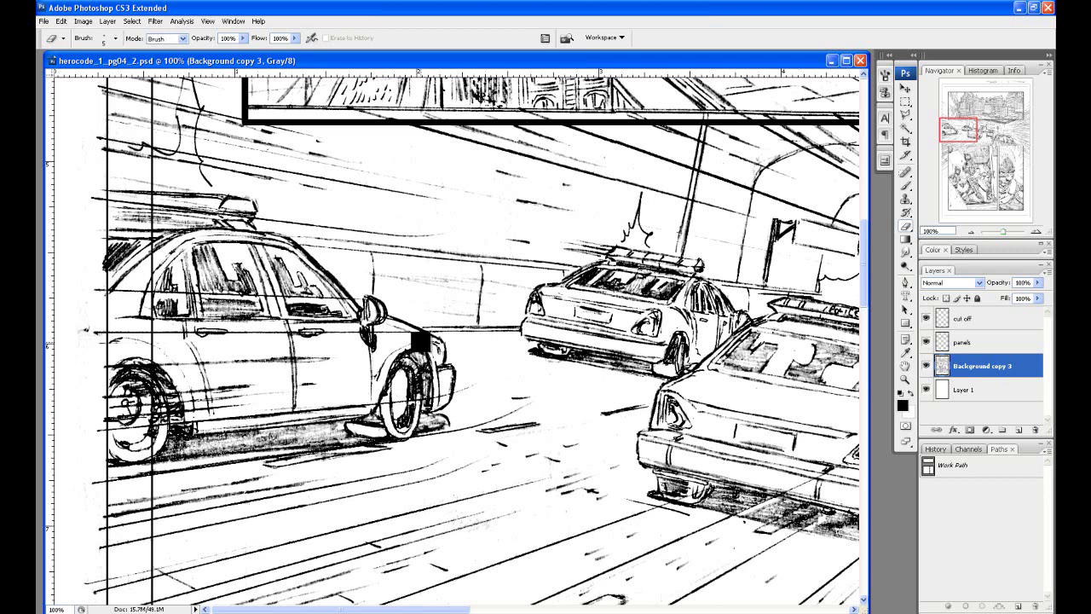
Erase the speed lines crossing the flare above the leftmost police car, adjusting the eraser size for the narrow areas.
{"action": "left_click_drag", "start_coordinate": [240, 355], "coordinate": [243, 352]}
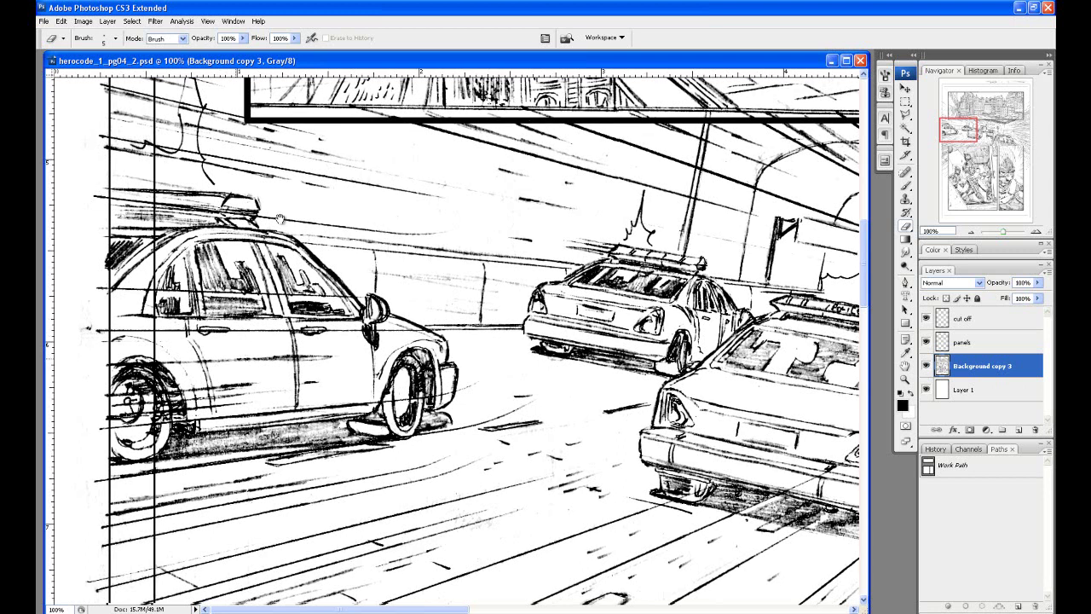
{"action": "left_click_drag", "start_coordinate": [279, 182], "coordinate": [279, 165]}
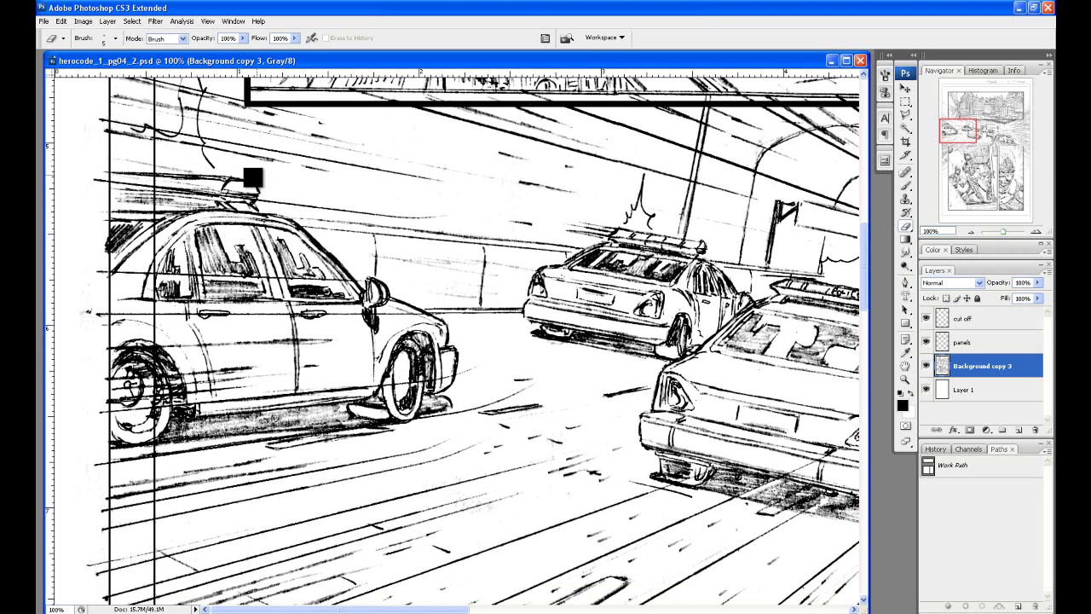
{"action": "left_click_drag", "start_coordinate": [247, 170], "coordinate": [269, 232]}
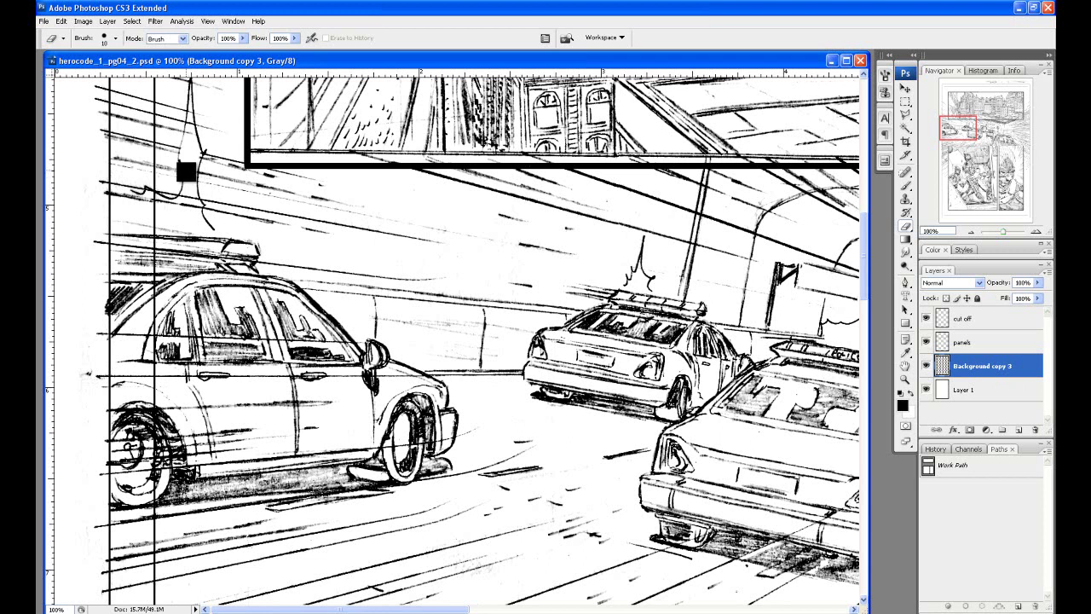
{"action": "mouse_move", "coordinate": [189, 166]}
{"action": "left_mouse_down"}
{"action": "mouse_move", "coordinate": [191, 206]}
{"action": "mouse_move", "coordinate": [186, 194]}
{"action": "mouse_move", "coordinate": [177, 204]}
{"action": "mouse_move", "coordinate": [198, 205]}
{"action": "mouse_move", "coordinate": [174, 202]}
{"action": "mouse_move", "coordinate": [187, 153]}
{"action": "left_mouse_up"}
{"action": "key", "text": "bracketleft"}
{"action": "key", "text": "bracketleft"}
{"action": "mouse_move", "coordinate": [189, 109]}
{"action": "left_mouse_down"}
{"action": "mouse_move", "coordinate": [182, 142]}
{"action": "mouse_move", "coordinate": [195, 149]}
{"action": "left_mouse_up"}
{"action": "key", "text": "bracketleft"}
{"action": "key", "text": "bracketleft"}
{"action": "key", "text": "bracketright"}
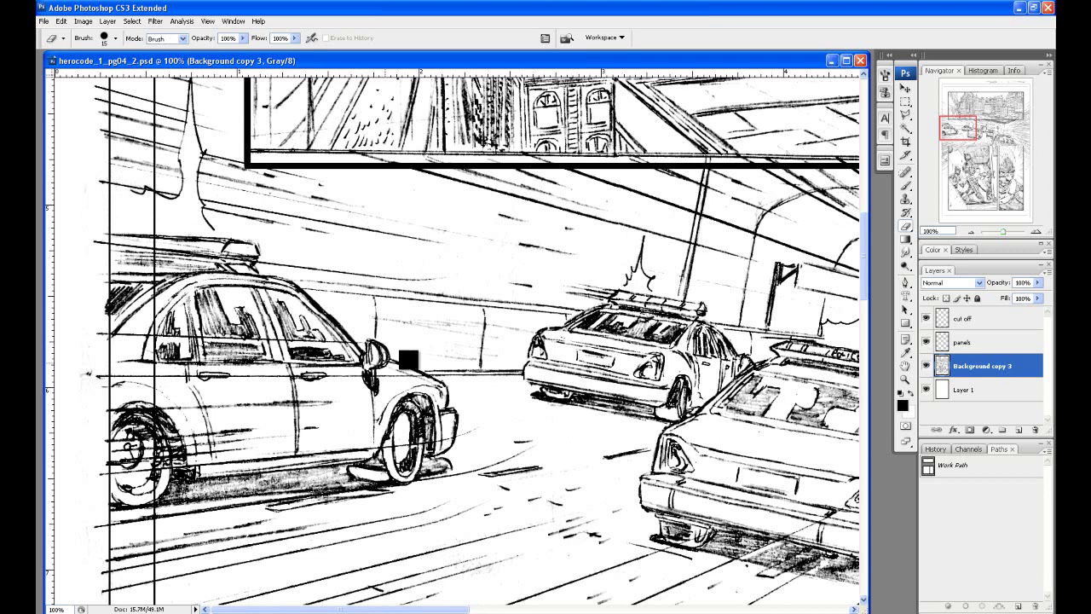
Set the eraser to 20 px and erase the stray texture from the tunnel wall between the leftmost and distant police cars.
{"action": "key", "text": "bracketleft"}
{"action": "key", "text": "bracketright"}
{"action": "key", "text": "bracketright"}
{"action": "key", "text": "bracketright"}
{"action": "key", "text": "bracketright"}
{"action": "key", "text": "bracketright"}
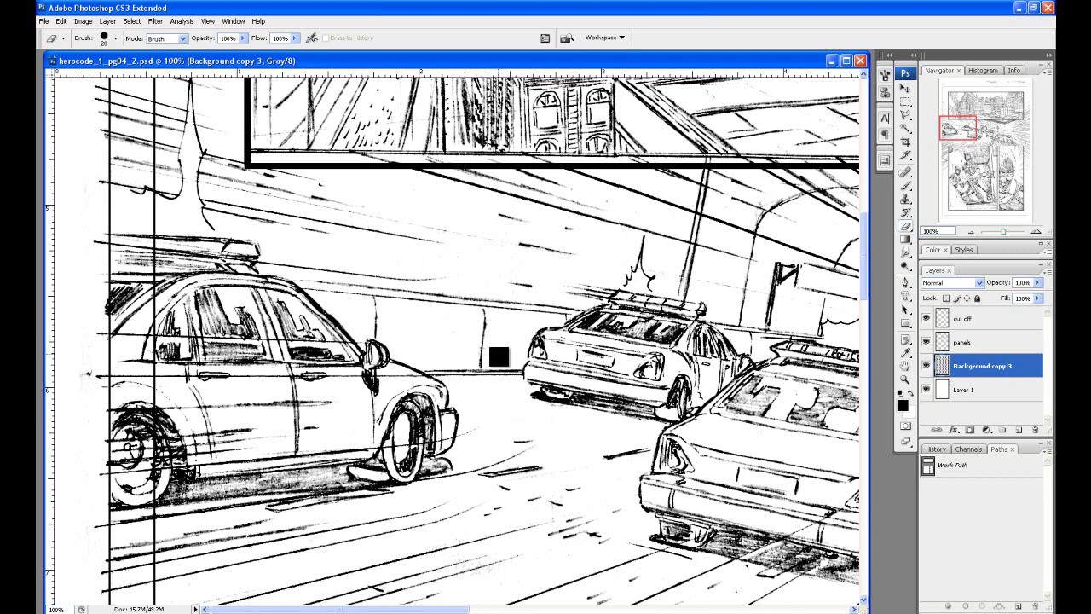
{"action": "left_click_drag", "start_coordinate": [490, 353], "coordinate": [493, 331]}
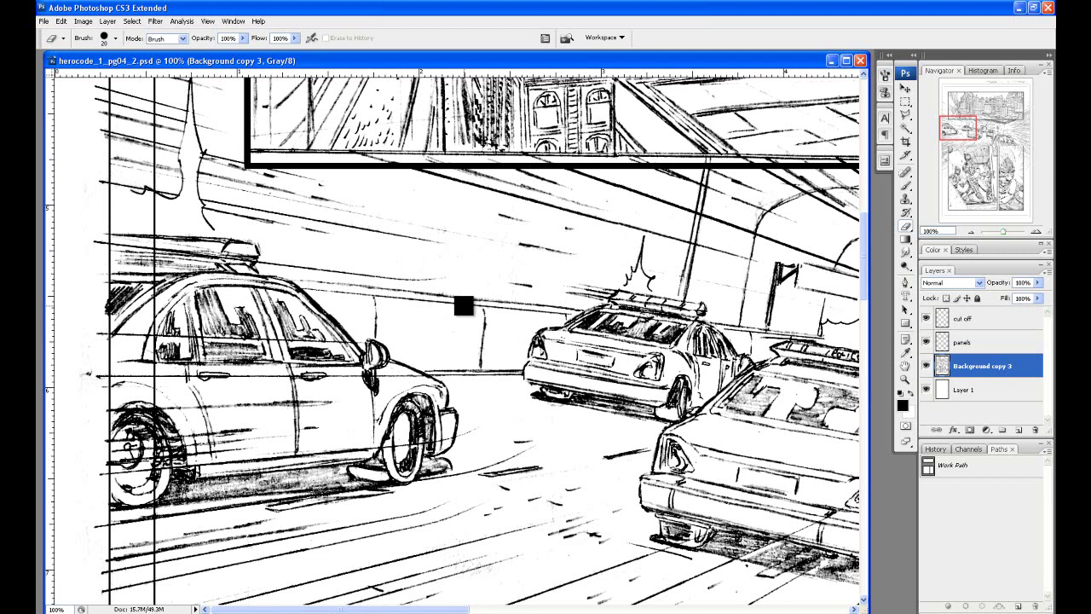
Erase the scribbled lettering on the tunnel wall above the armoured truck, then reduce the eraser to 10 px for fine cleanup.
{"action": "left_click_drag", "start_coordinate": [597, 355], "coordinate": [350, 310]}
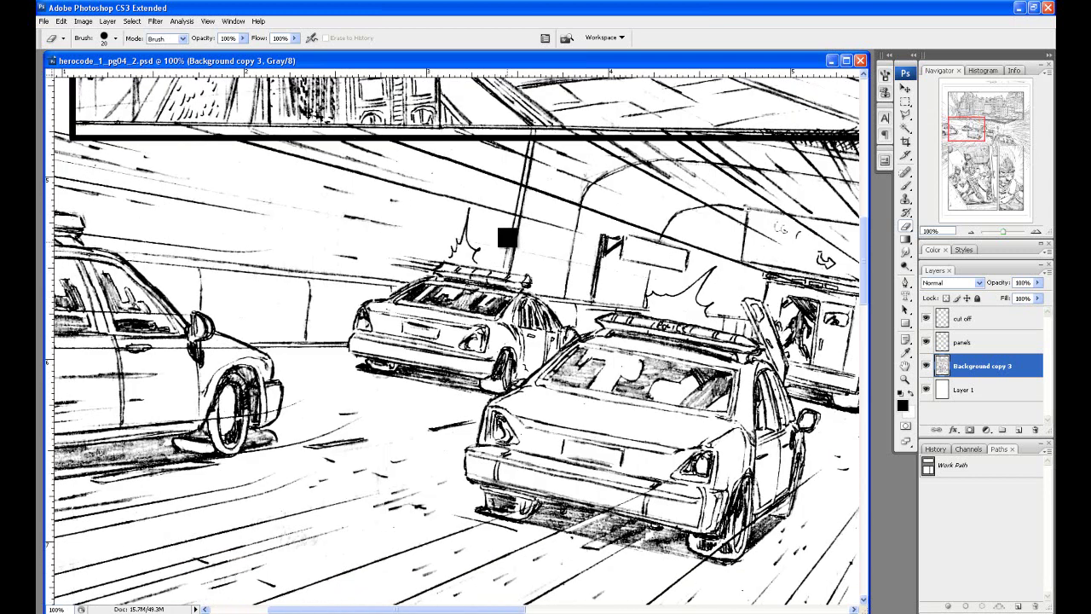
{"action": "mouse_move", "coordinate": [532, 280]}
{"action": "left_mouse_down"}
{"action": "mouse_move", "coordinate": [443, 318]}
{"action": "mouse_move", "coordinate": [475, 299]}
{"action": "left_mouse_up"}
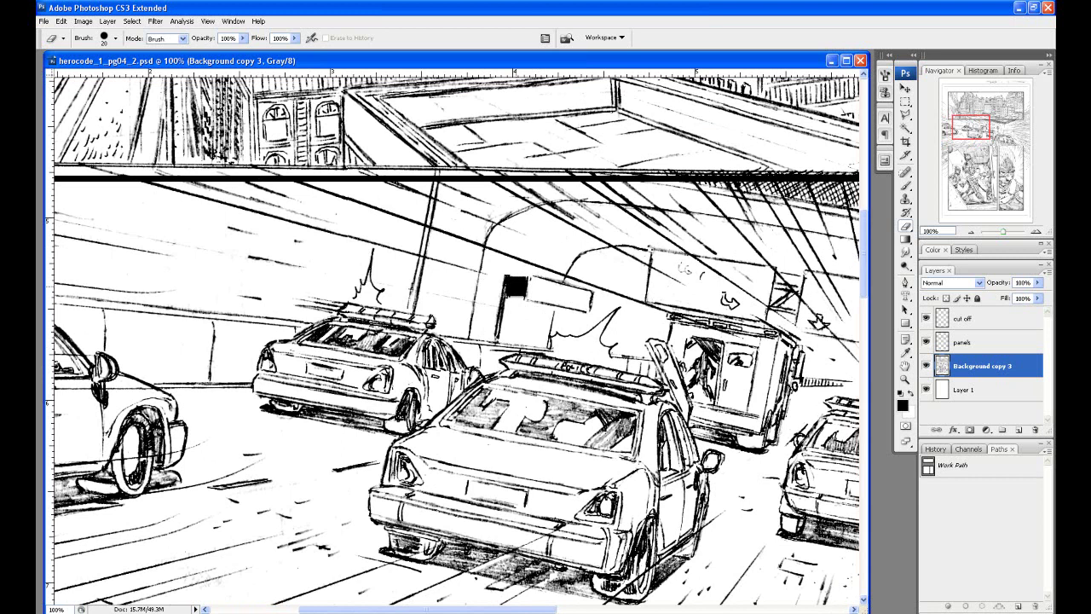
{"action": "scroll", "coordinate": [673, 294], "scroll_direction": "right", "scroll_amount": 1}
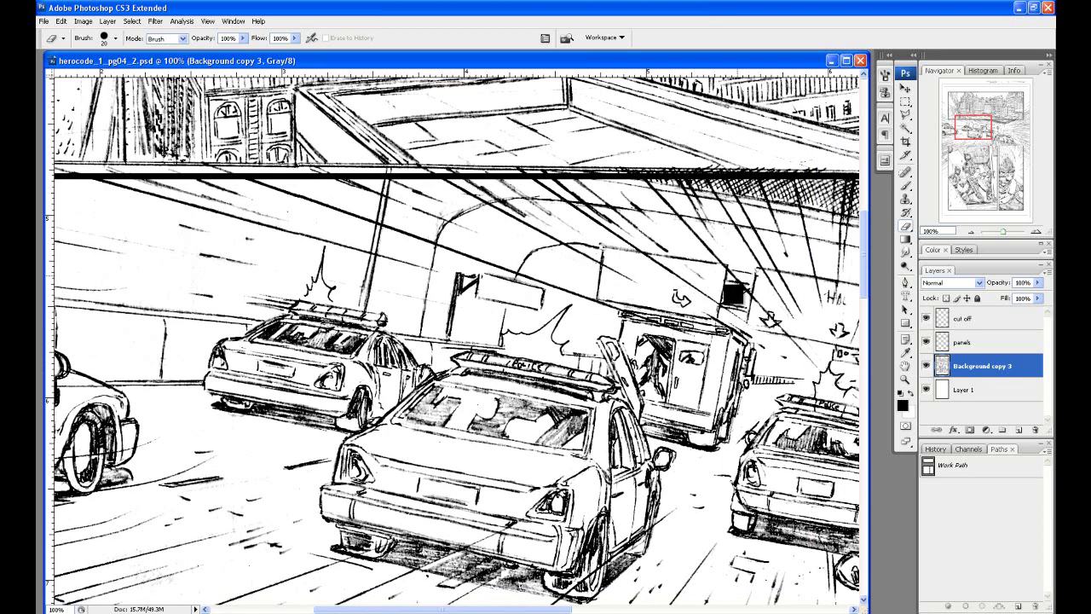
{"action": "key", "text": "bracketleft"}
{"action": "key", "text": "bracketright"}
{"action": "key", "text": "bracketright"}
{"action": "key", "text": "bracketright"}
{"action": "key", "text": "bracketright"}
{"action": "key", "text": "bracketright"}
{"action": "key", "text": "bracketright"}
{"action": "key", "text": "bracketright"}
{"action": "key", "text": "bracketright"}
{"action": "key", "text": "bracketright"}
Erase stray marks on the tunnel wall and around the centre police car's rear wheel with the 10 px eraser.
{"action": "left_click_drag", "start_coordinate": [752, 275], "coordinate": [704, 268]}
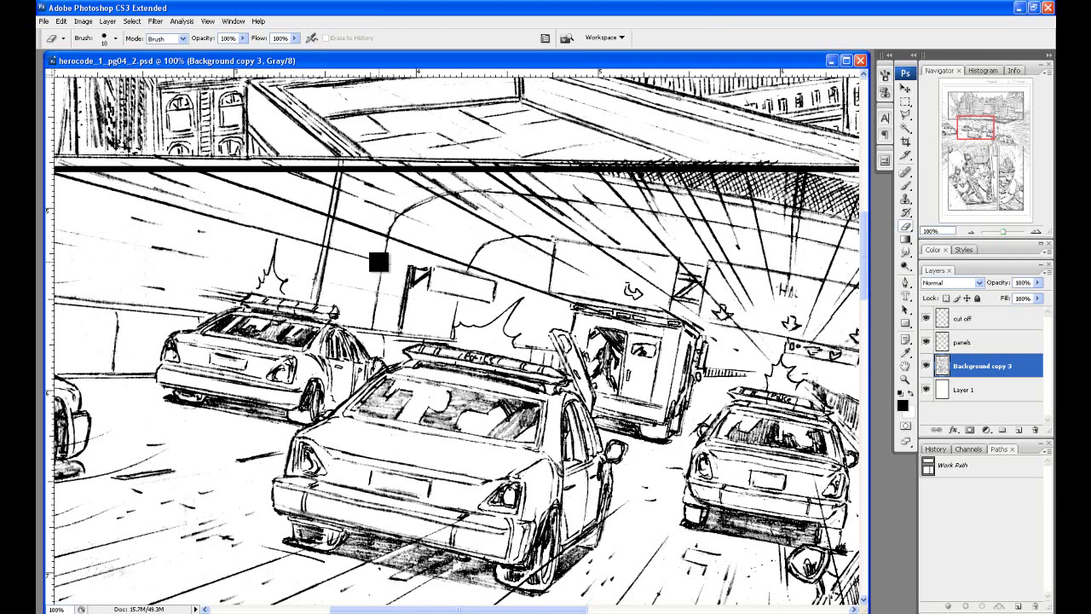
{"action": "left_click_drag", "start_coordinate": [757, 322], "coordinate": [557, 250]}
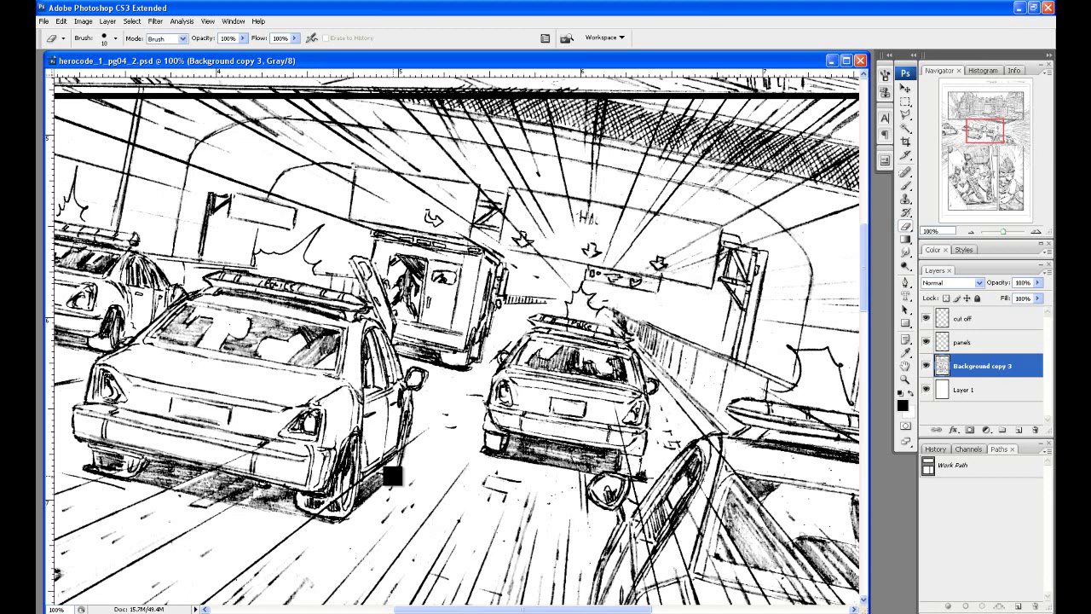
{"action": "left_click_drag", "start_coordinate": [709, 389], "coordinate": [663, 319]}
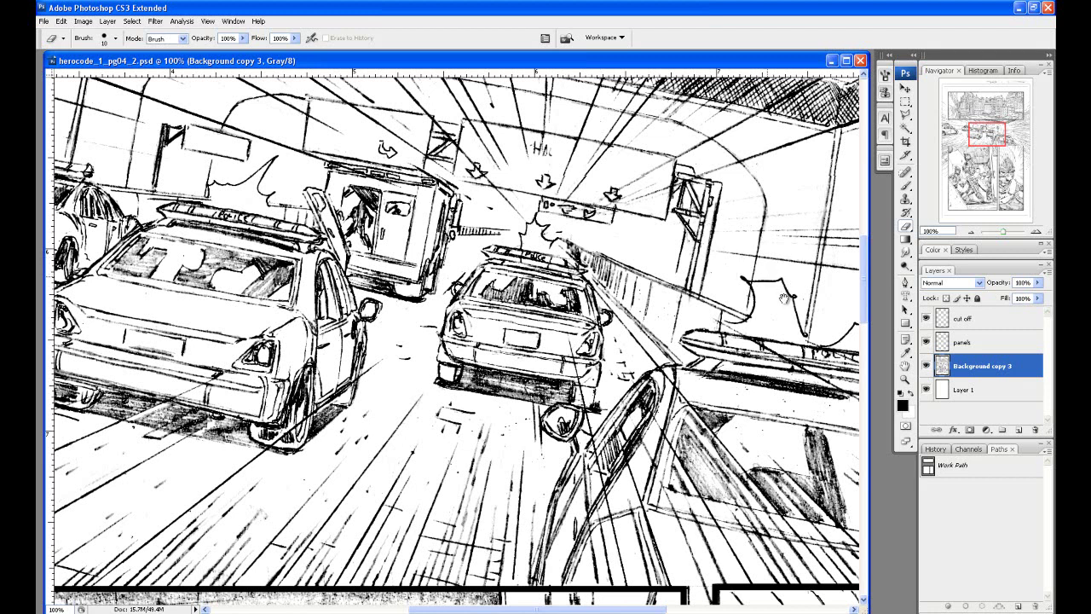
Inspect the tunnel panel from the foreground car's light bar to the speed lines on the far wall for remaining stray marks.
{"action": "left_click_drag", "start_coordinate": [763, 296], "coordinate": [697, 293]}
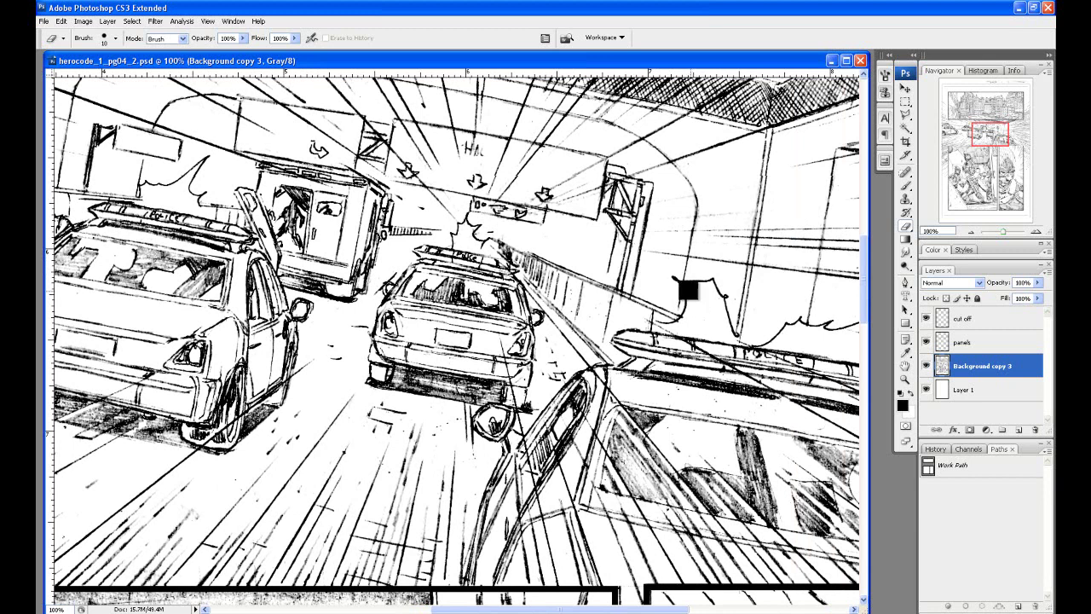
{"action": "left_click_drag", "start_coordinate": [658, 303], "coordinate": [568, 277]}
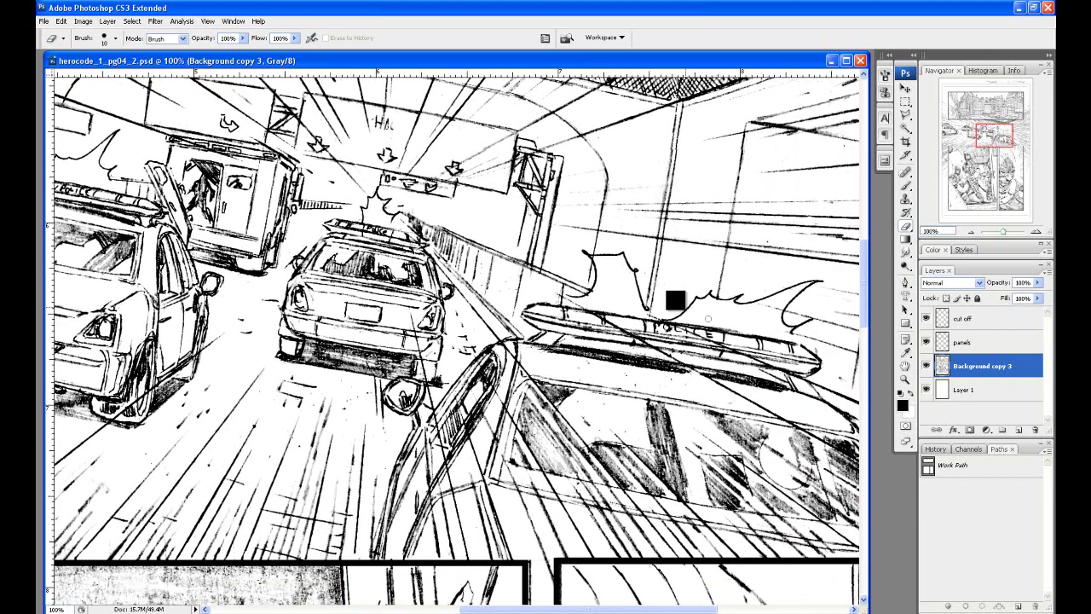
{"action": "left_click_drag", "start_coordinate": [724, 258], "coordinate": [670, 313]}
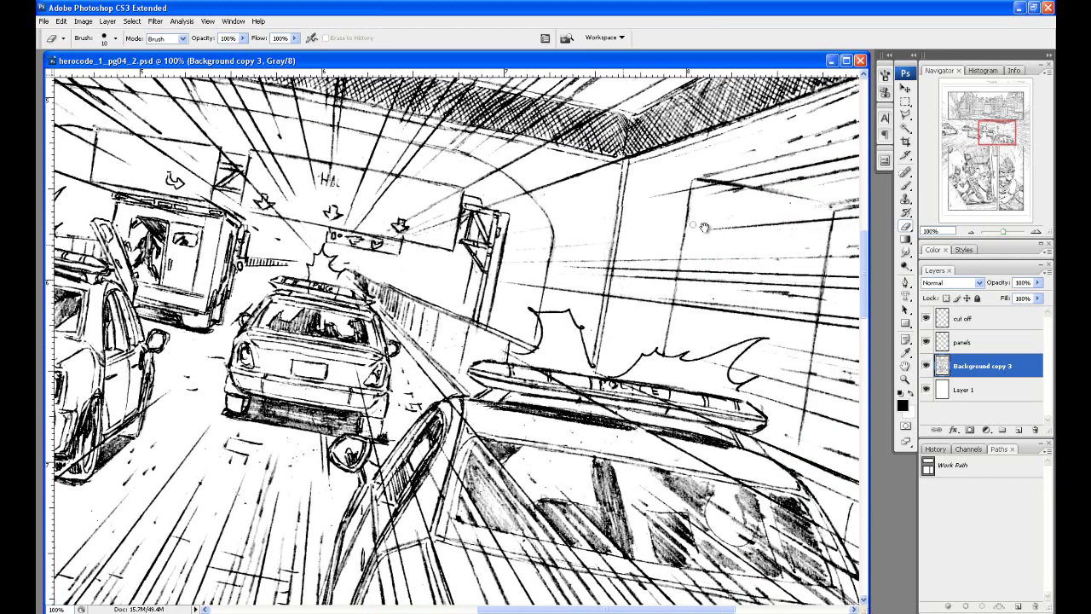
{"action": "left_click_drag", "start_coordinate": [731, 232], "coordinate": [572, 247]}
{"action": "left_click_drag", "start_coordinate": [726, 258], "coordinate": [653, 275]}
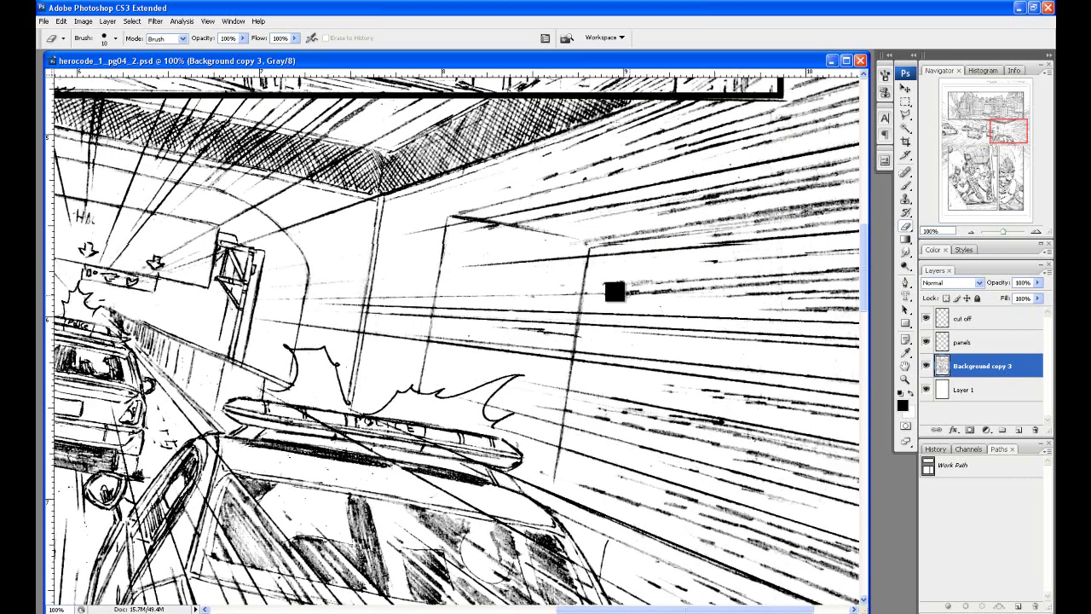